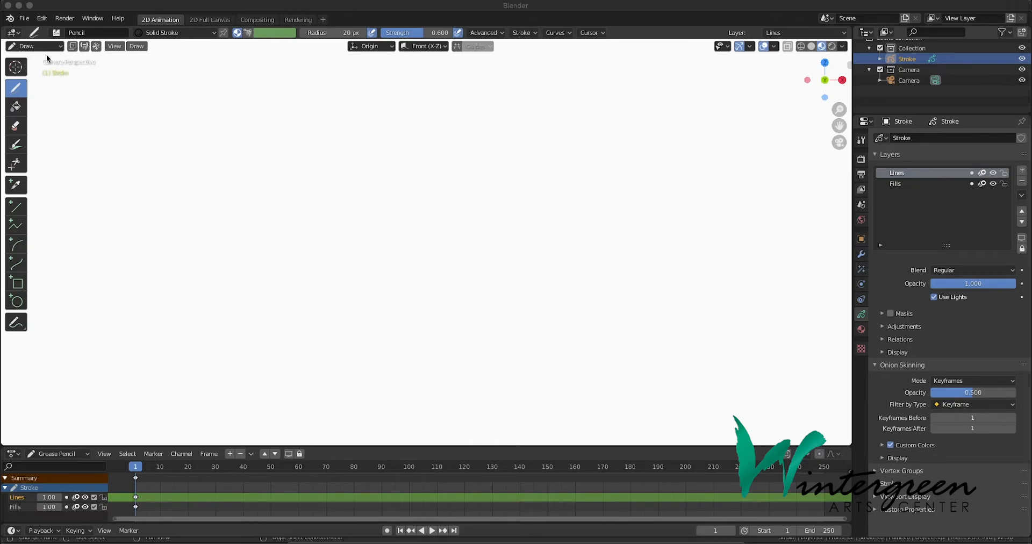
Draw two upright oval outlines side by side as eyes with the Circle tool on the Lines layer.
{"action": "left_click", "coordinate": [17, 302]}
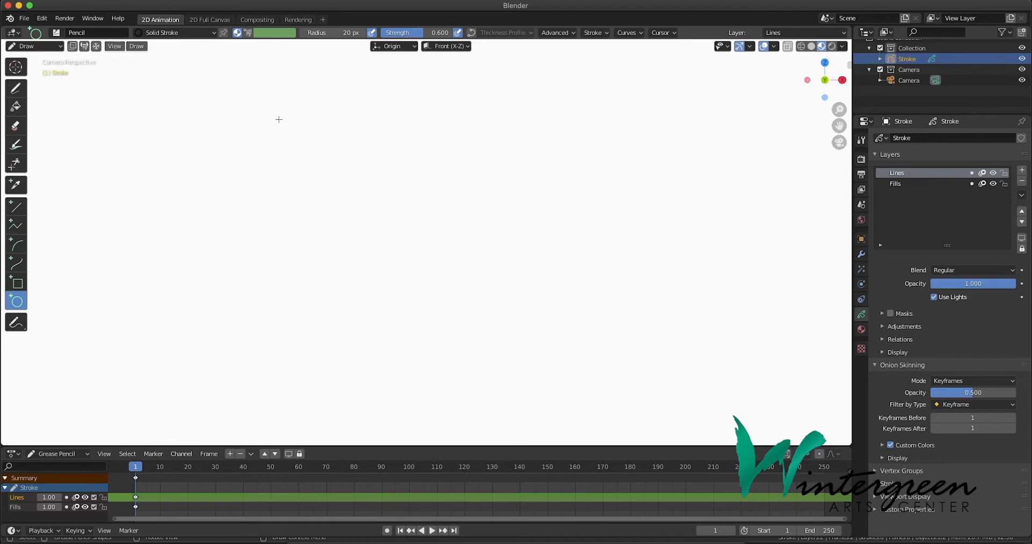
{"action": "left_click_drag", "start_coordinate": [280, 111], "coordinate": [390, 245]}
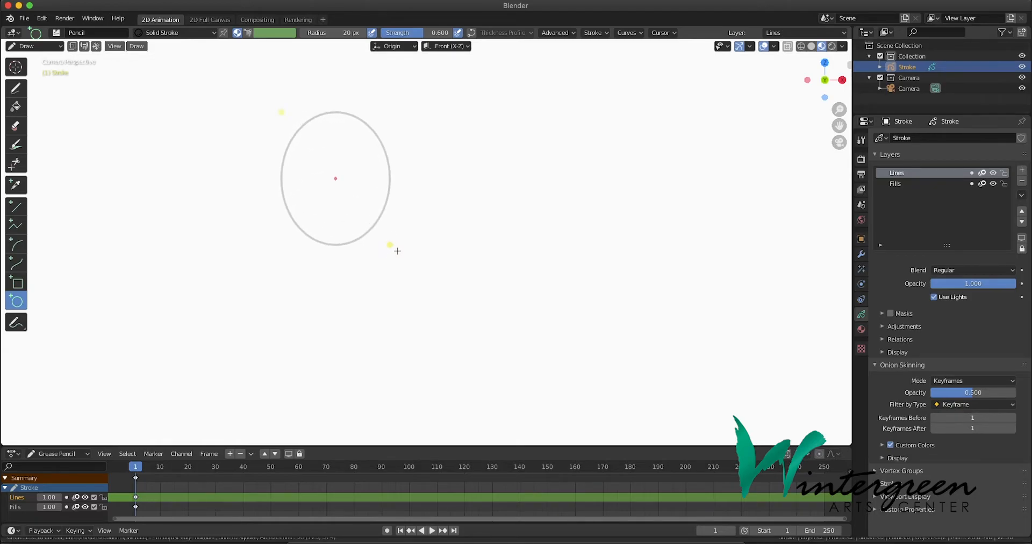
{"action": "key", "text": "Return"}
{"action": "mouse_move", "coordinate": [437, 121]}
{"action": "left_mouse_down"}
{"action": "mouse_move", "coordinate": [511, 232]}
{"action": "mouse_move", "coordinate": [546, 252]}
{"action": "left_mouse_up"}
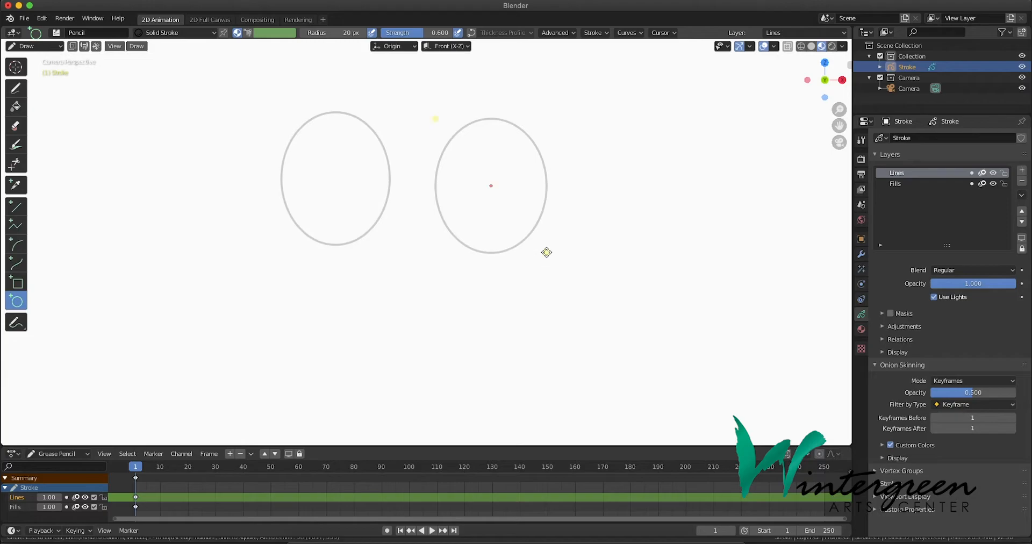
{"action": "key", "text": "Return"}
Switch to Edit Mode, select both eye ovals and copy them.
{"action": "left_click", "coordinate": [40, 47]}
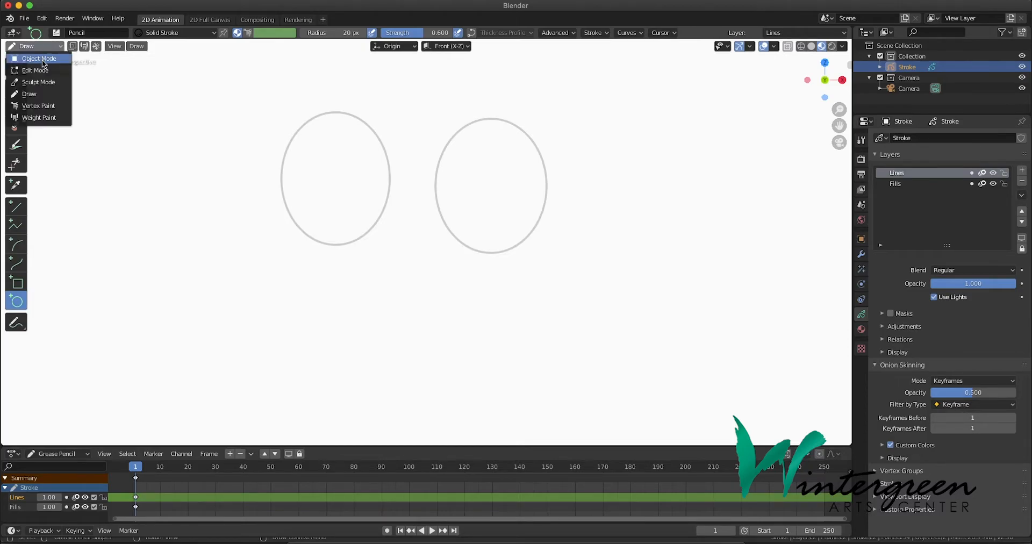
{"action": "left_click", "coordinate": [43, 71]}
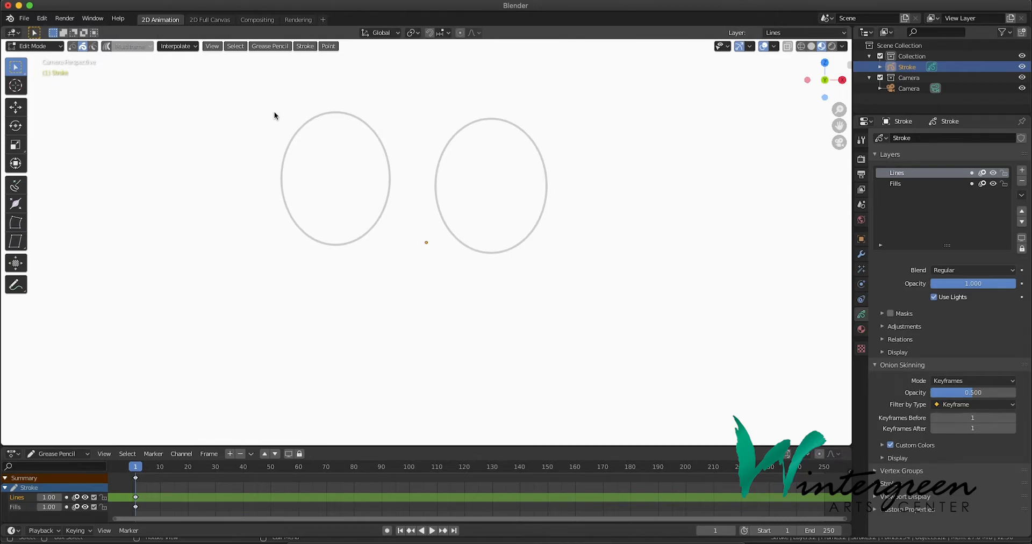
{"action": "mouse_move", "coordinate": [251, 94]}
{"action": "left_mouse_down"}
{"action": "mouse_move", "coordinate": [325, 134]}
{"action": "mouse_move", "coordinate": [527, 204]}
{"action": "mouse_move", "coordinate": [602, 260]}
{"action": "left_mouse_up"}
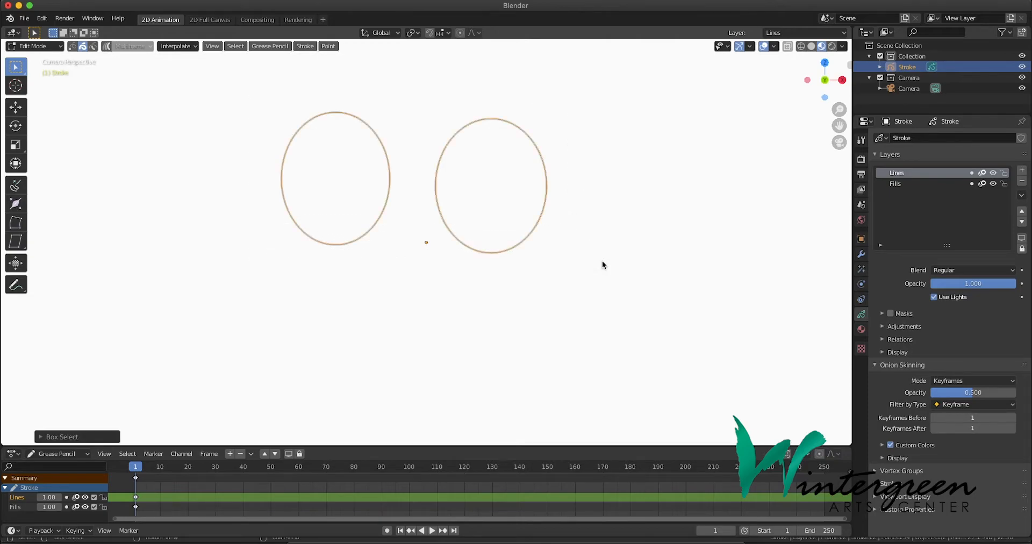
{"action": "left_click", "coordinate": [270, 46]}
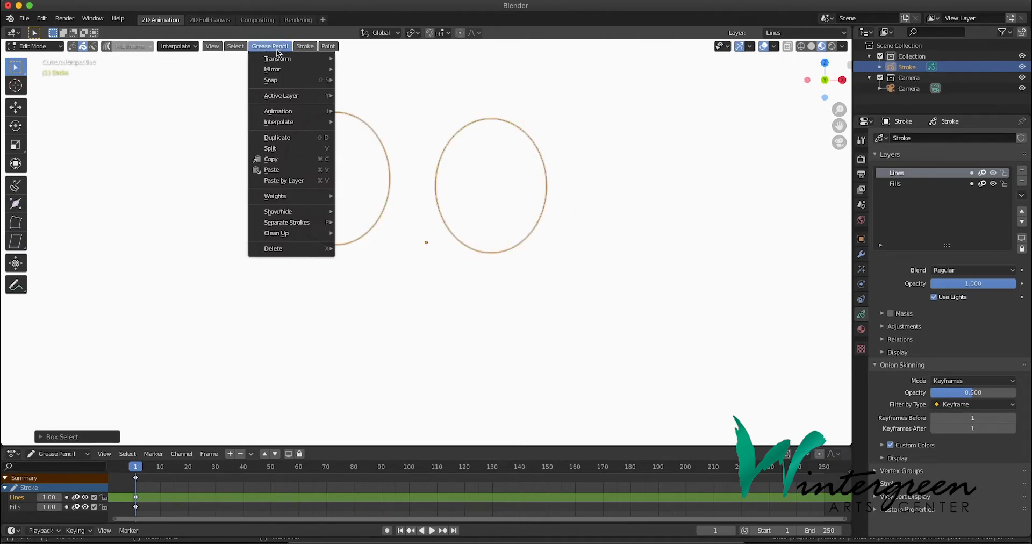
{"action": "left_click", "coordinate": [296, 159]}
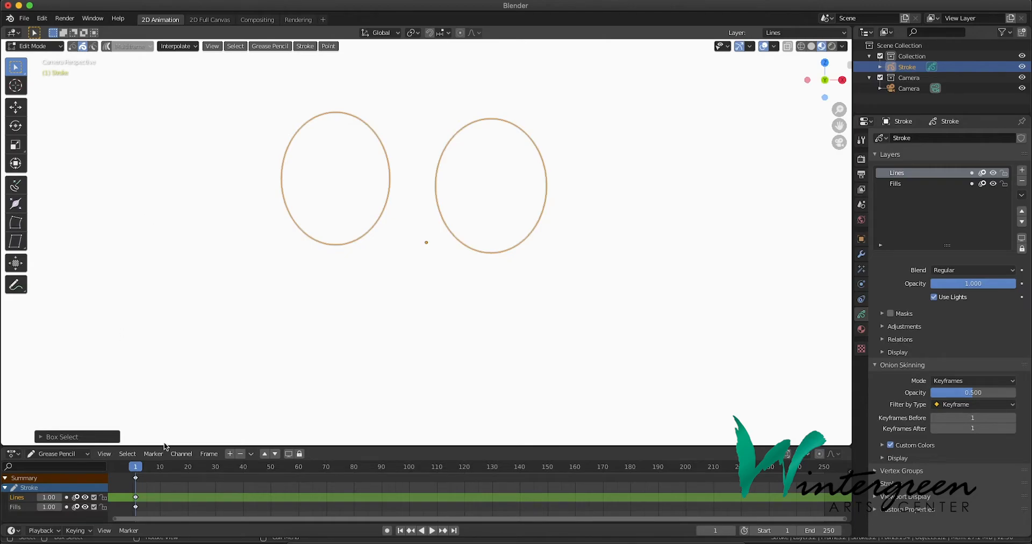
Paste the copied eyes at frame 14 and again at frame 43.
{"action": "left_click_drag", "start_coordinate": [136, 467], "coordinate": [171, 470]}
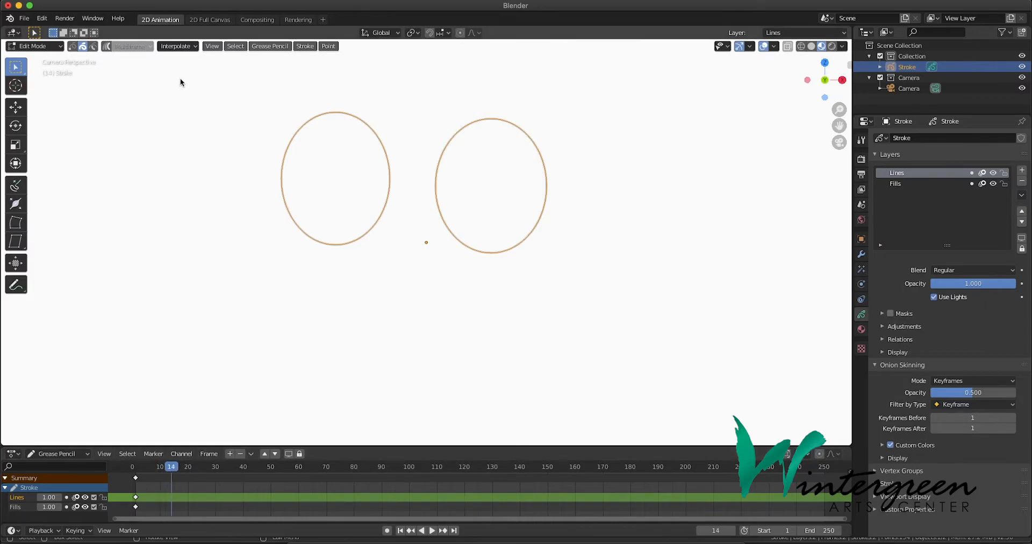
{"action": "left_click", "coordinate": [262, 47]}
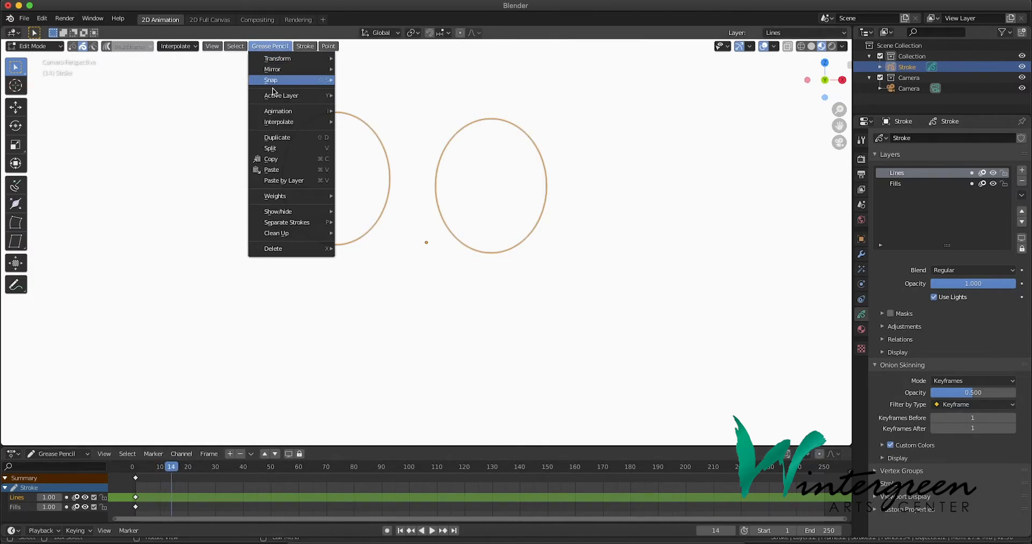
{"action": "left_click", "coordinate": [281, 169]}
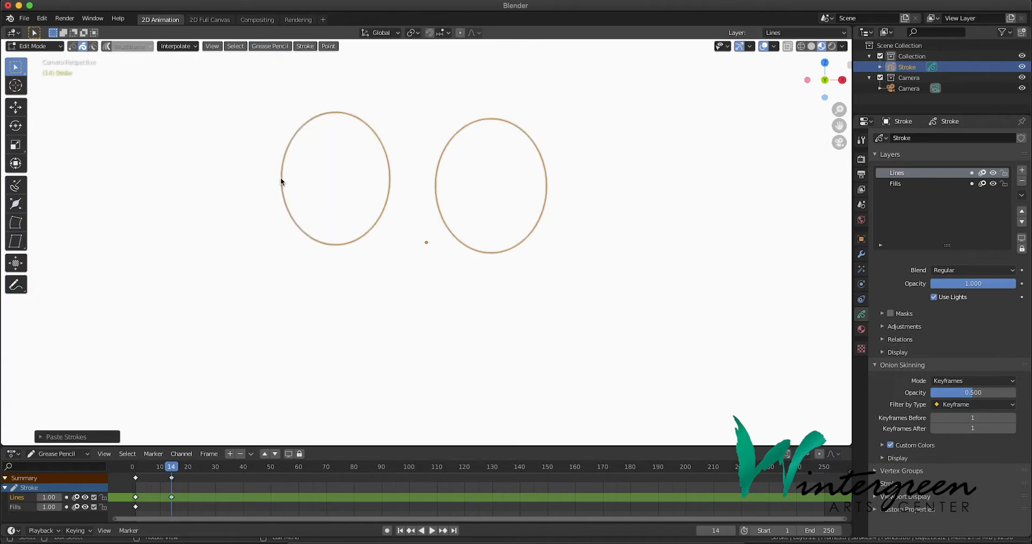
{"action": "left_click_drag", "start_coordinate": [172, 472], "coordinate": [251, 473]}
{"action": "left_click", "coordinate": [272, 47]}
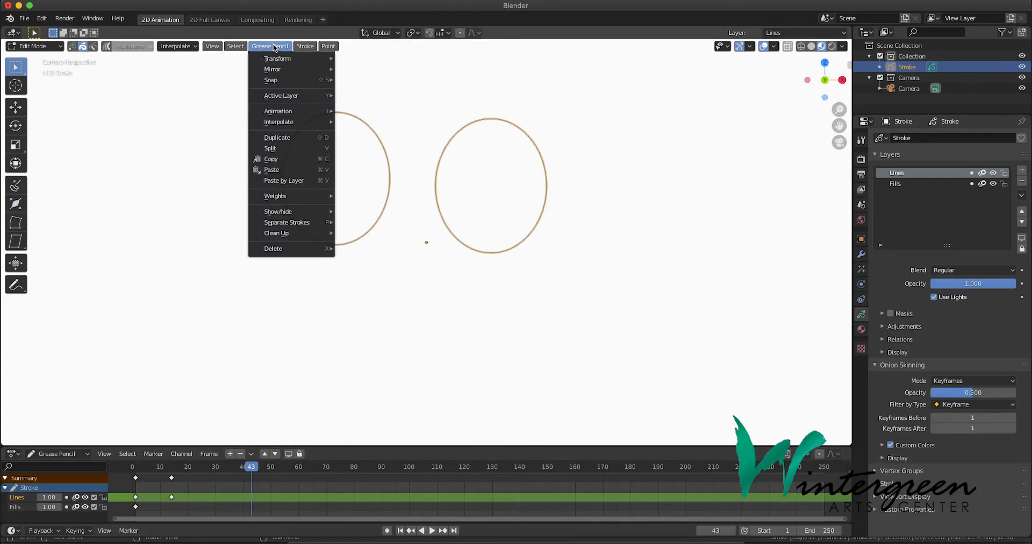
{"action": "left_click", "coordinate": [288, 170]}
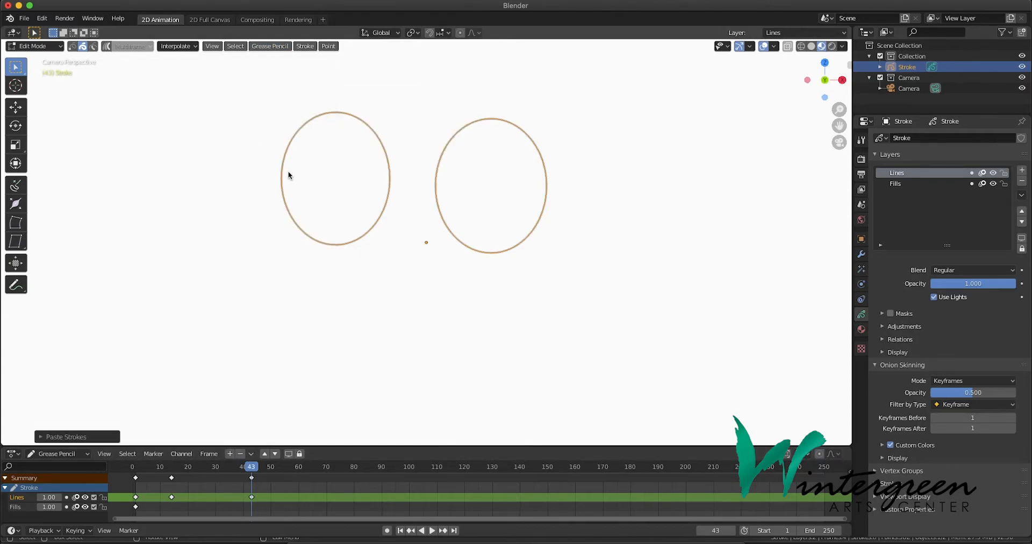
In Draw mode, draw a frowning mouth below the eyes on frame 1 and a smiling mouth on frame 14.
{"action": "left_click", "coordinate": [44, 46]}
{"action": "left_click", "coordinate": [38, 93]}
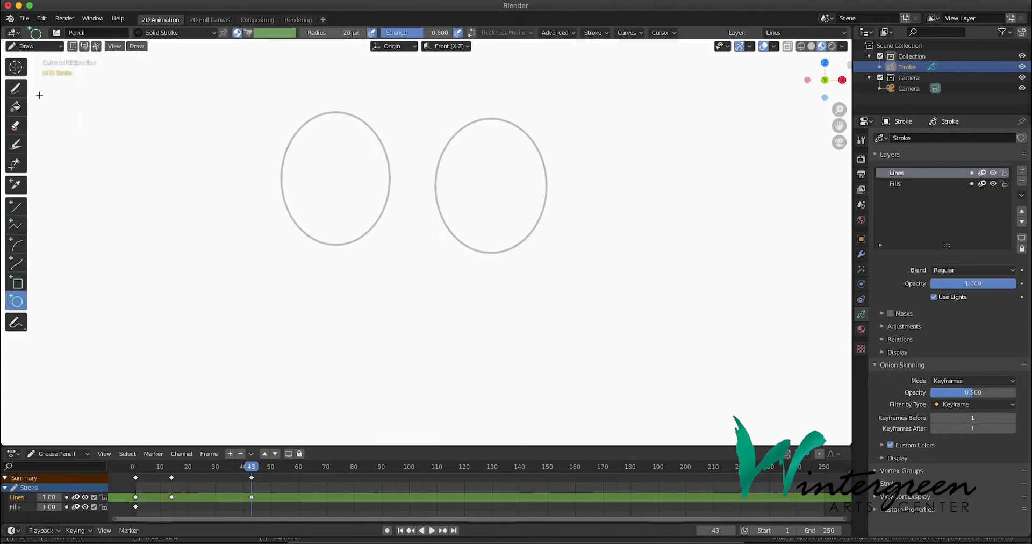
{"action": "left_click", "coordinate": [400, 532]}
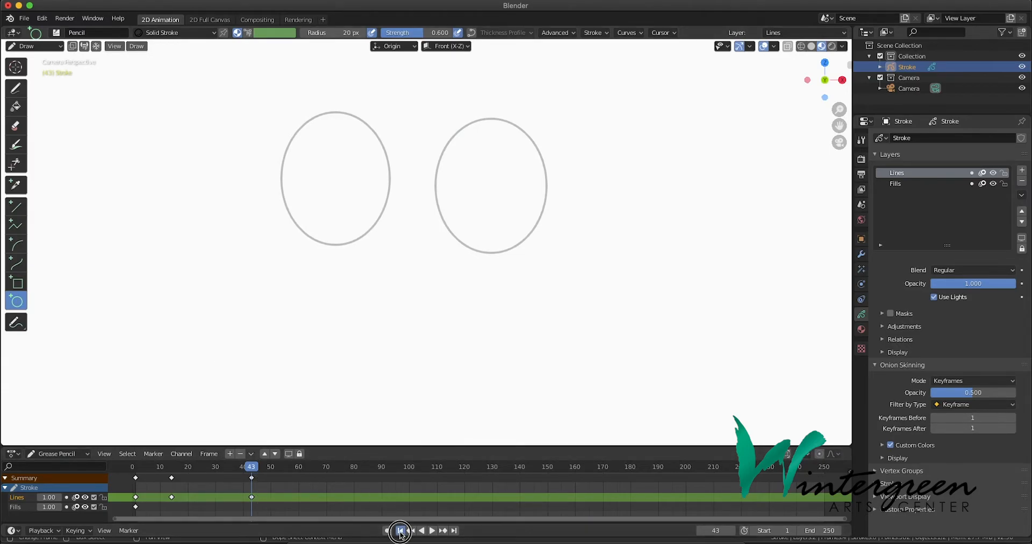
{"action": "left_click", "coordinate": [18, 90]}
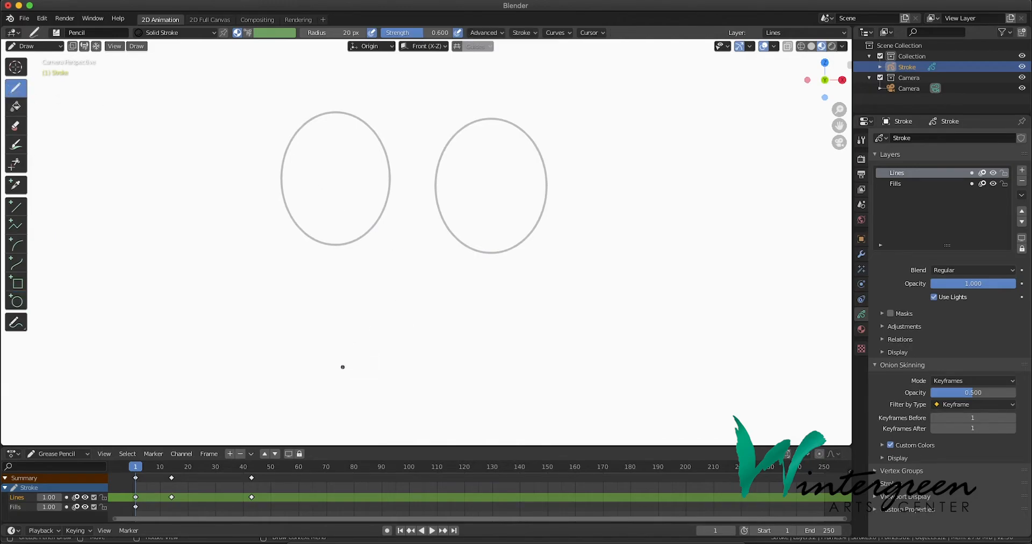
{"action": "mouse_move", "coordinate": [340, 366]}
{"action": "left_mouse_down"}
{"action": "mouse_move", "coordinate": [362, 330]}
{"action": "mouse_move", "coordinate": [451, 329]}
{"action": "mouse_move", "coordinate": [462, 356]}
{"action": "left_mouse_up"}
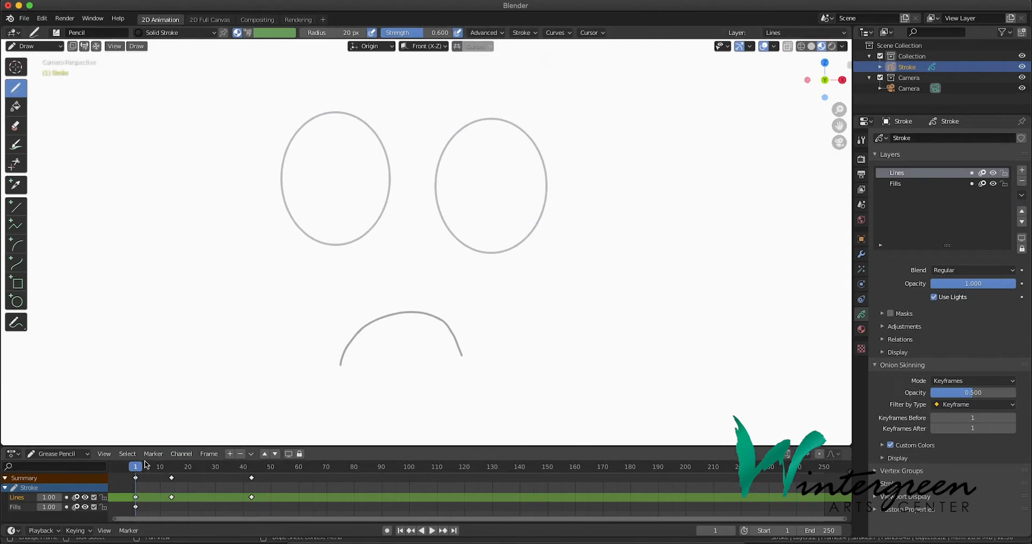
{"action": "left_click_drag", "start_coordinate": [139, 468], "coordinate": [172, 473]}
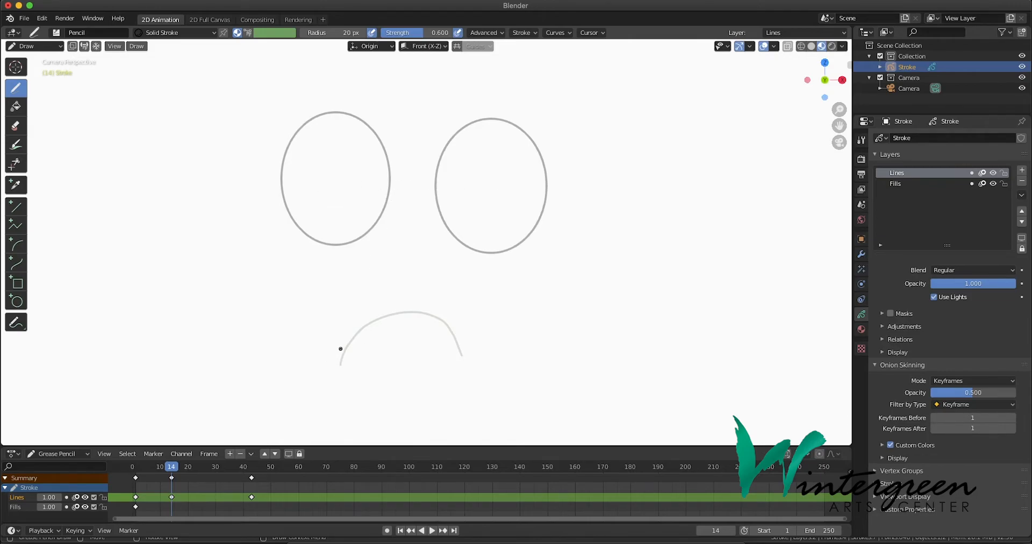
{"action": "mouse_move", "coordinate": [339, 293]}
{"action": "left_mouse_down"}
{"action": "mouse_move", "coordinate": [362, 332]}
{"action": "mouse_move", "coordinate": [449, 343]}
{"action": "mouse_move", "coordinate": [475, 289]}
{"action": "left_mouse_up"}
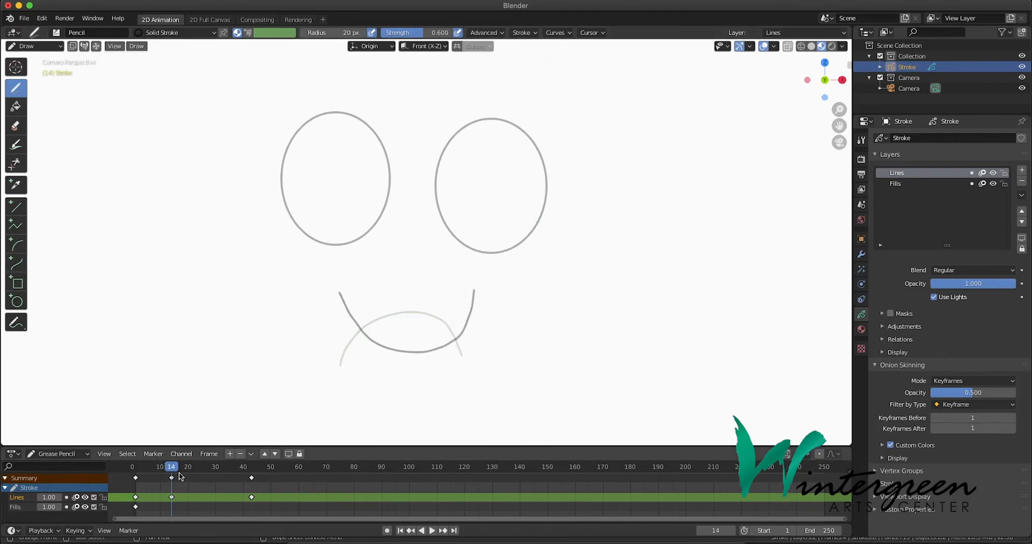
From frame 7, interpolate a sequence of in-between drawings between the frown on frame 1 and the smile on frame 14.
{"action": "left_click", "coordinate": [138, 467]}
{"action": "key", "text": "space"}
{"action": "left_click_drag", "start_coordinate": [138, 468], "coordinate": [172, 466]}
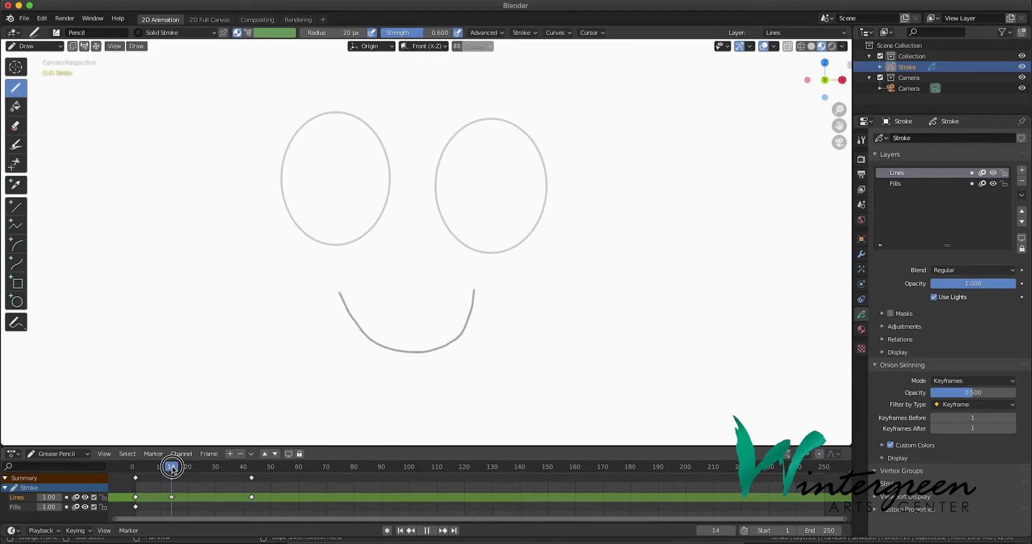
{"action": "left_click_drag", "start_coordinate": [172, 468], "coordinate": [151, 468]}
{"action": "key", "text": "space"}
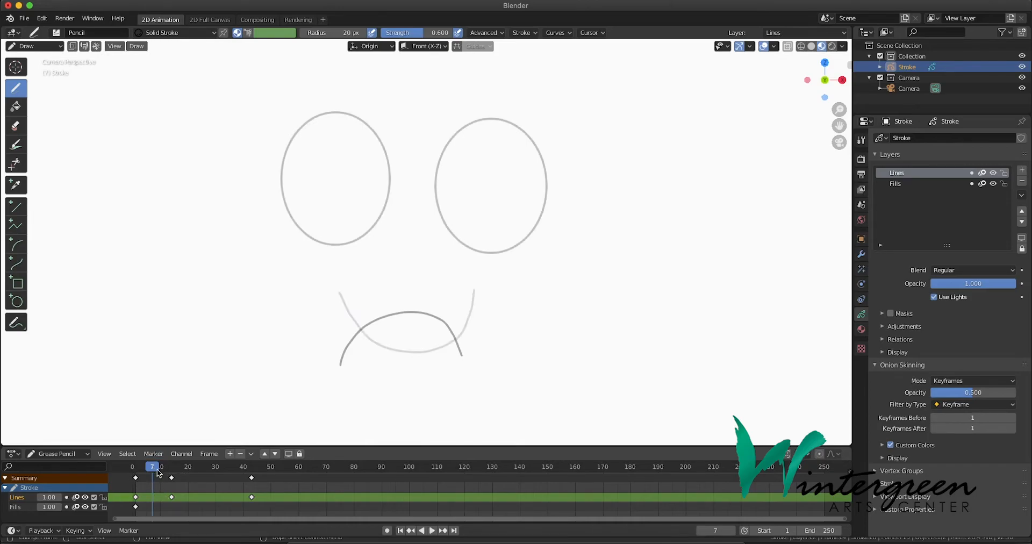
{"action": "left_click", "coordinate": [142, 47]}
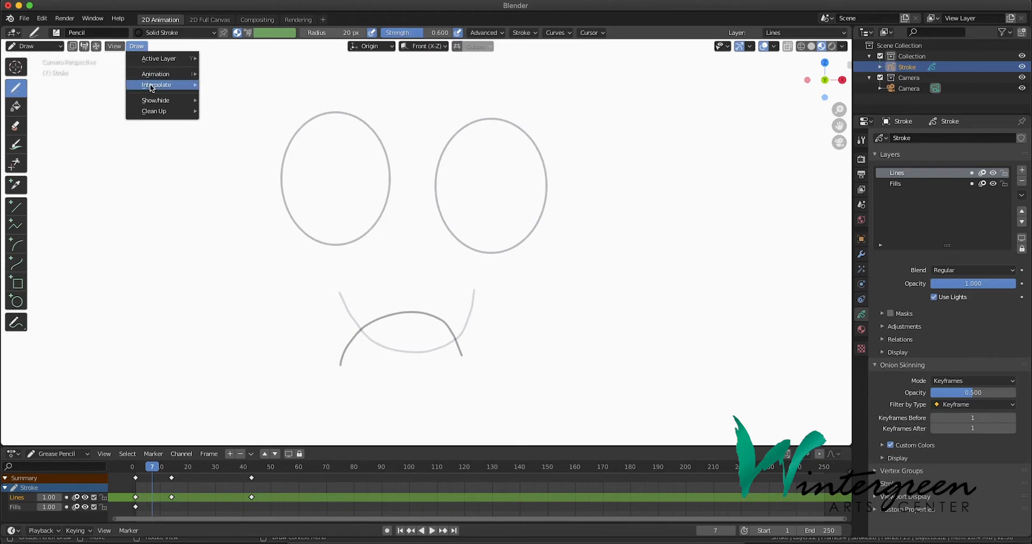
{"action": "mouse_move", "coordinate": [152, 89]}
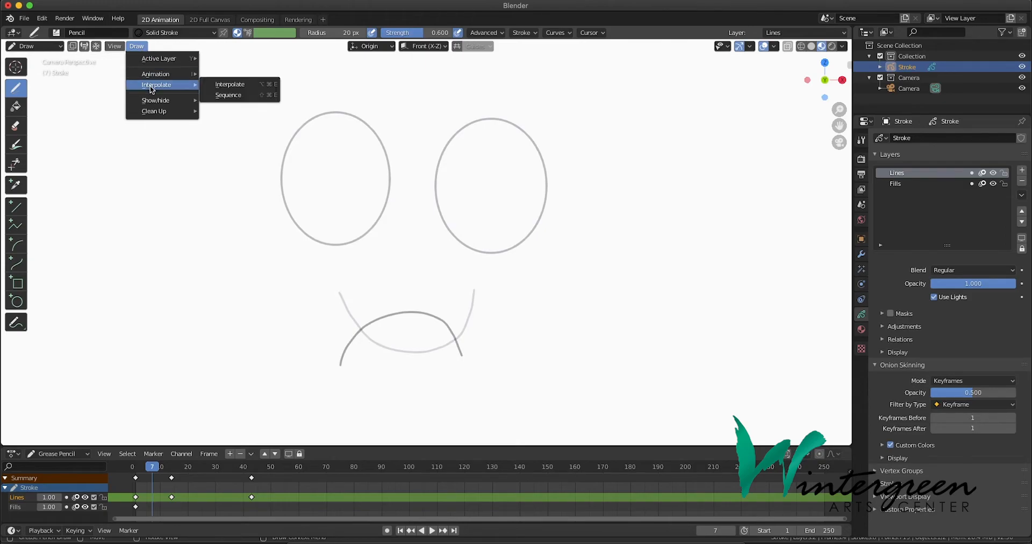
{"action": "left_click", "coordinate": [235, 97]}
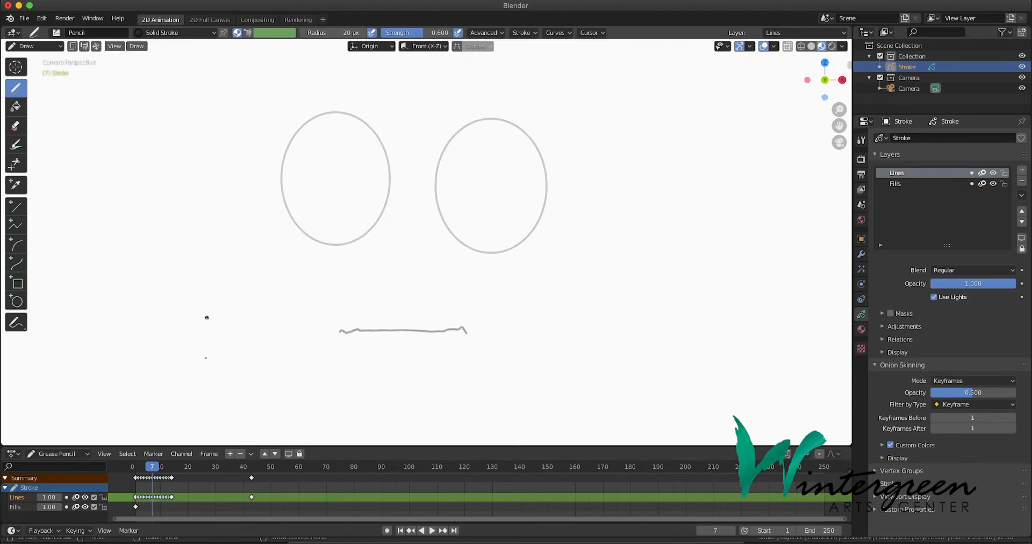
Play the animation from frame 1 to review the mouth changing from frown to smile.
{"action": "left_click", "coordinate": [153, 467]}
{"action": "key", "text": "space"}
{"action": "mouse_move", "coordinate": [153, 468]}
{"action": "left_mouse_down"}
{"action": "mouse_move", "coordinate": [138, 470]}
{"action": "mouse_move", "coordinate": [173, 472]}
{"action": "mouse_move", "coordinate": [144, 472]}
{"action": "left_mouse_up"}
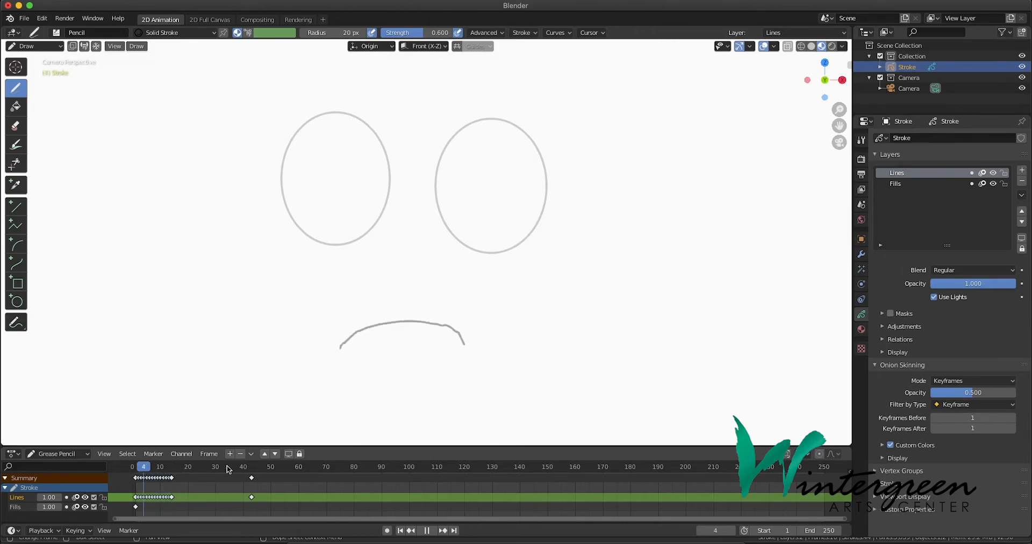
{"action": "left_click", "coordinate": [400, 530]}
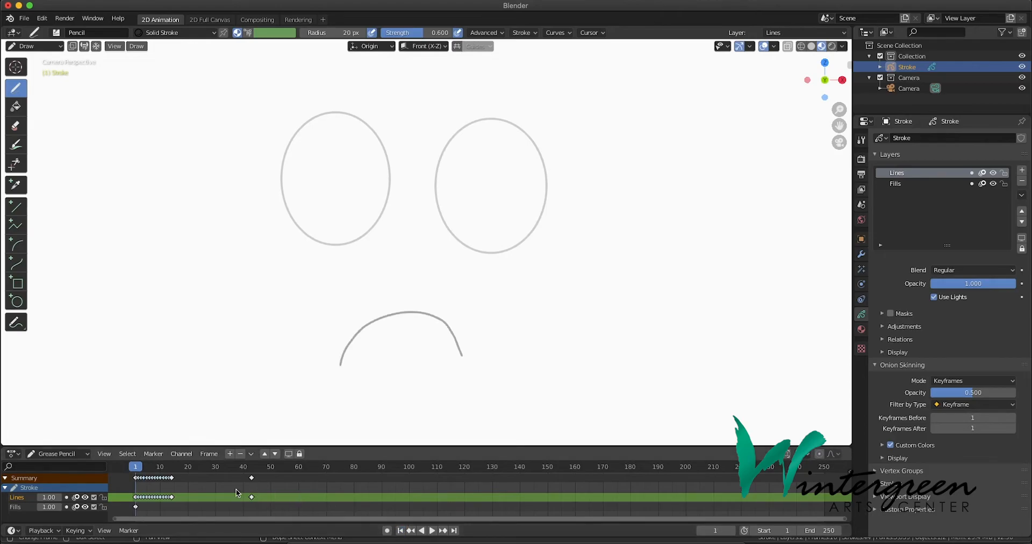
{"action": "left_click", "coordinate": [432, 531]}
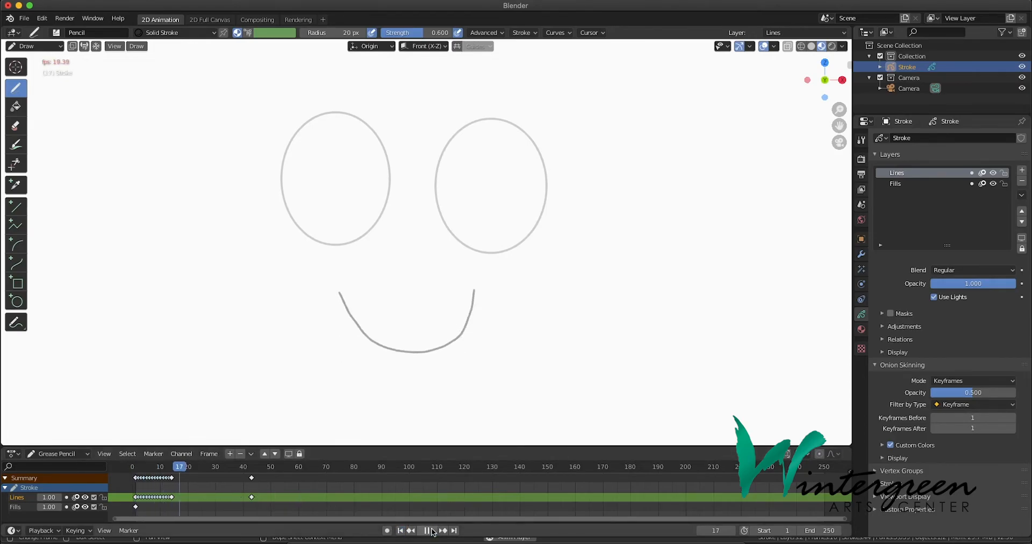
{"action": "key", "text": "space"}
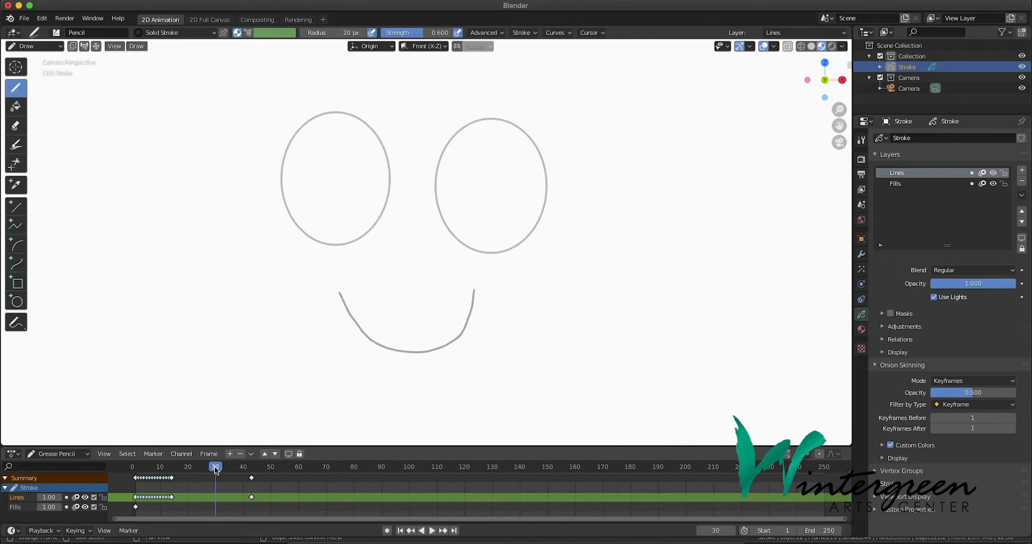
Duplicate the smile keyframe at frame 14 and place the copy at frame 24.
{"action": "mouse_move", "coordinate": [216, 469]}
{"action": "left_mouse_down"}
{"action": "mouse_move", "coordinate": [187, 469]}
{"action": "mouse_move", "coordinate": [198, 469]}
{"action": "left_mouse_up"}
{"action": "left_click", "coordinate": [173, 478]}
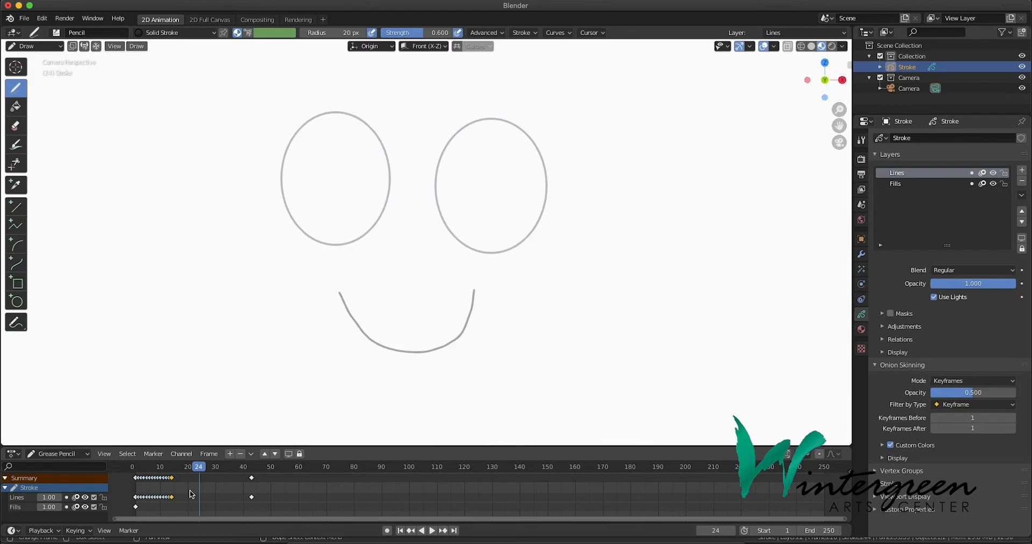
{"action": "key", "text": "g"}
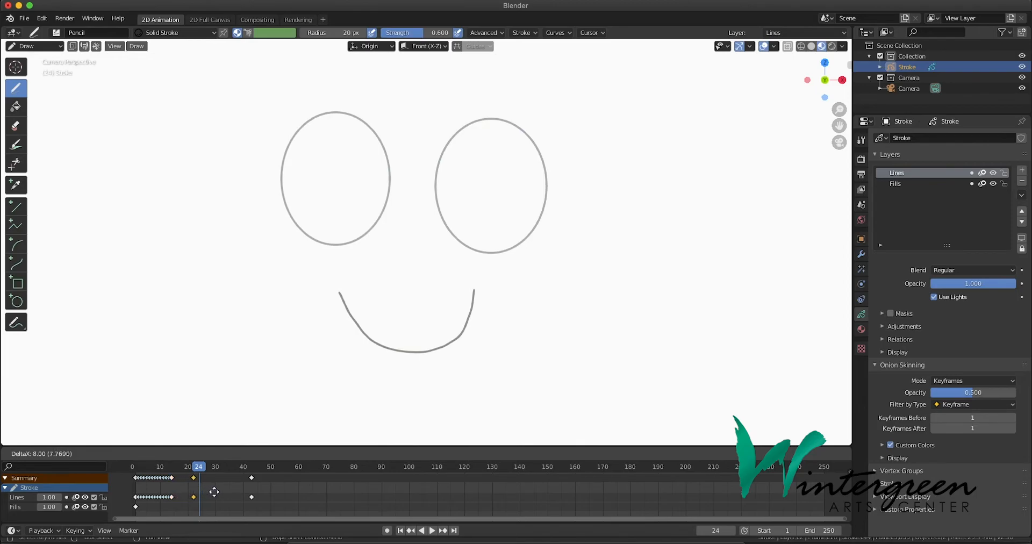
{"action": "left_click", "coordinate": [218, 492]}
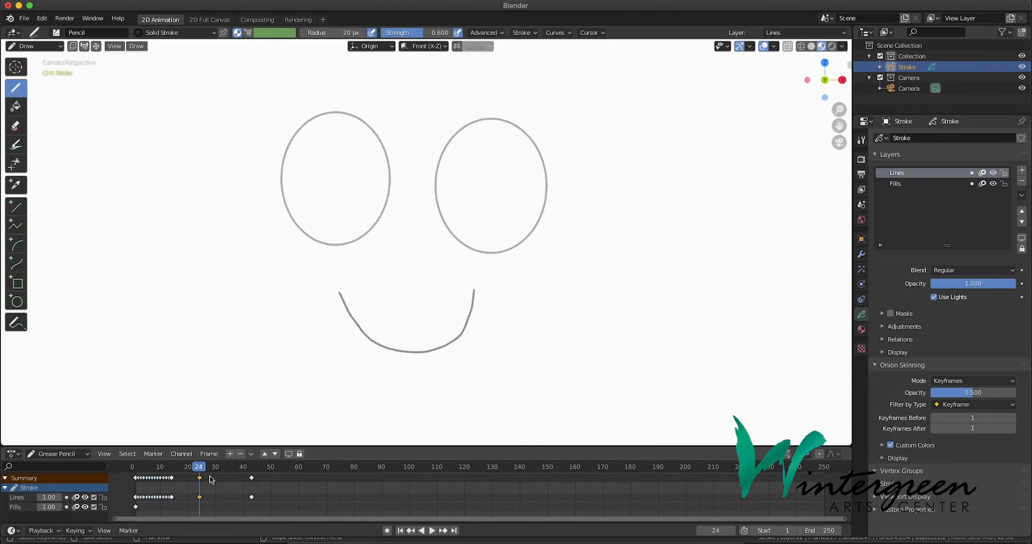
On frame 43, draw a zigzag mouth below the eyes and two inward-slanting angry eyebrows above them.
{"action": "left_click_drag", "start_coordinate": [200, 469], "coordinate": [252, 473]}
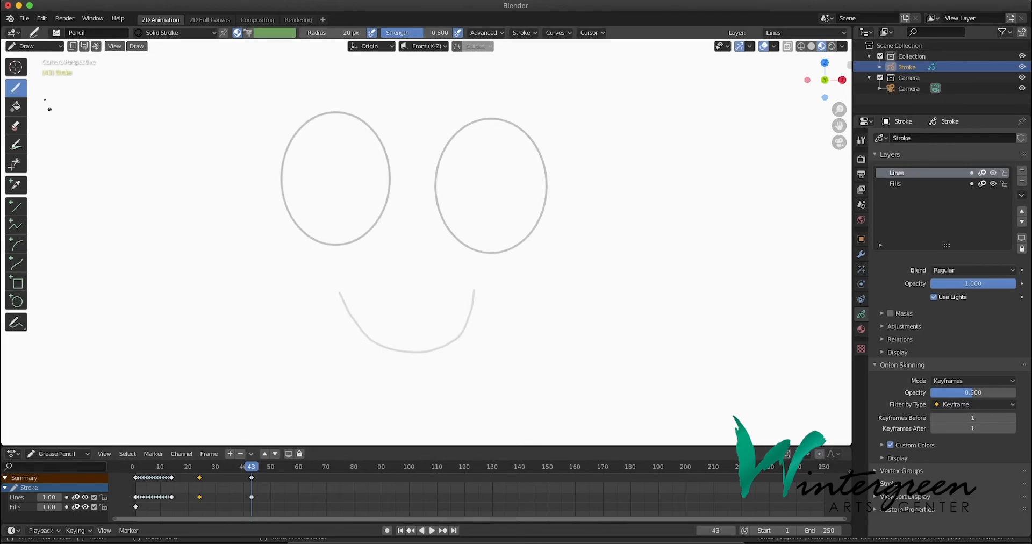
{"action": "mouse_move", "coordinate": [334, 336]}
{"action": "left_mouse_down"}
{"action": "mouse_move", "coordinate": [359, 279]}
{"action": "mouse_move", "coordinate": [403, 318]}
{"action": "mouse_move", "coordinate": [456, 300]}
{"action": "mouse_move", "coordinate": [493, 343]}
{"action": "left_mouse_up"}
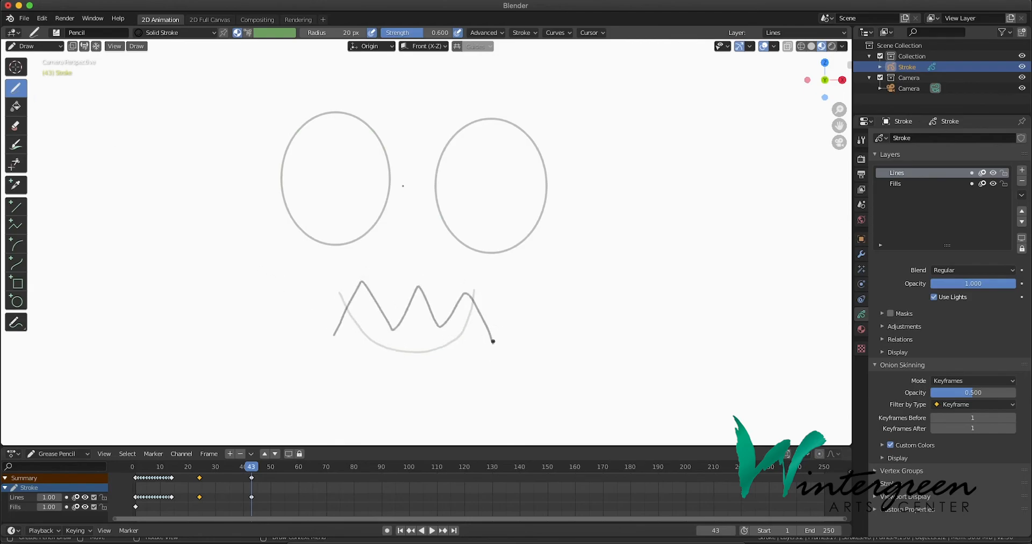
{"action": "left_click_drag", "start_coordinate": [351, 69], "coordinate": [403, 123]}
{"action": "left_click_drag", "start_coordinate": [488, 76], "coordinate": [435, 132]}
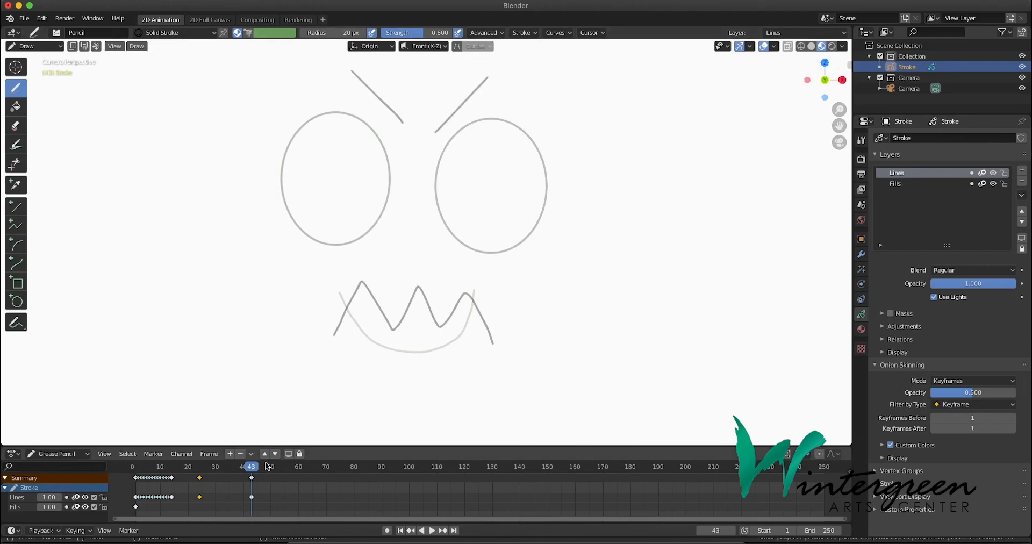
From frame 35, interpolate a sequence of in-between drawings between the smile on frame 24 and the angry face on frame 43.
{"action": "left_click_drag", "start_coordinate": [251, 467], "coordinate": [200, 473]}
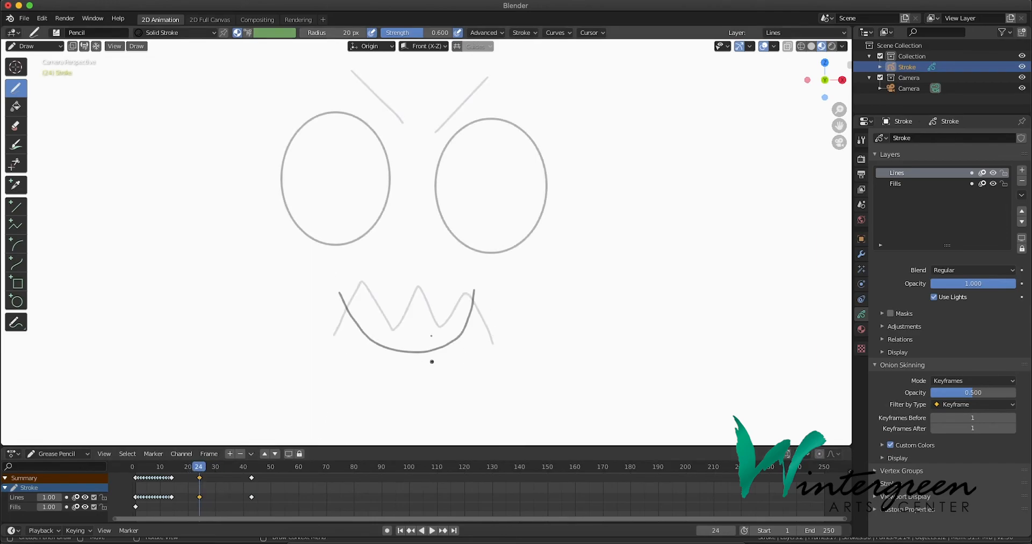
{"action": "key", "text": "space"}
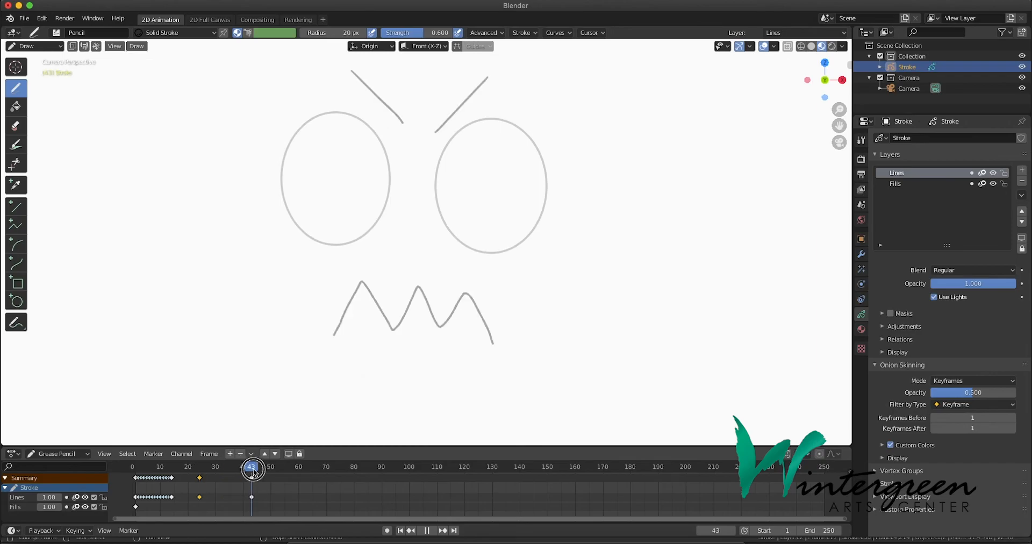
{"action": "mouse_move", "coordinate": [231, 470]}
{"action": "left_mouse_down"}
{"action": "mouse_move", "coordinate": [248, 469]}
{"action": "mouse_move", "coordinate": [229, 469]}
{"action": "left_mouse_up"}
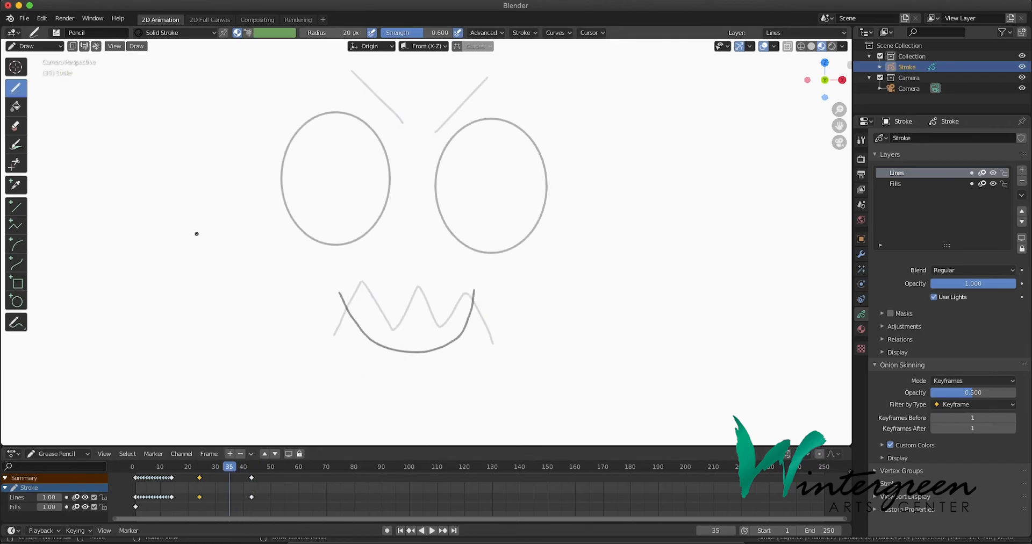
{"action": "left_click", "coordinate": [138, 48]}
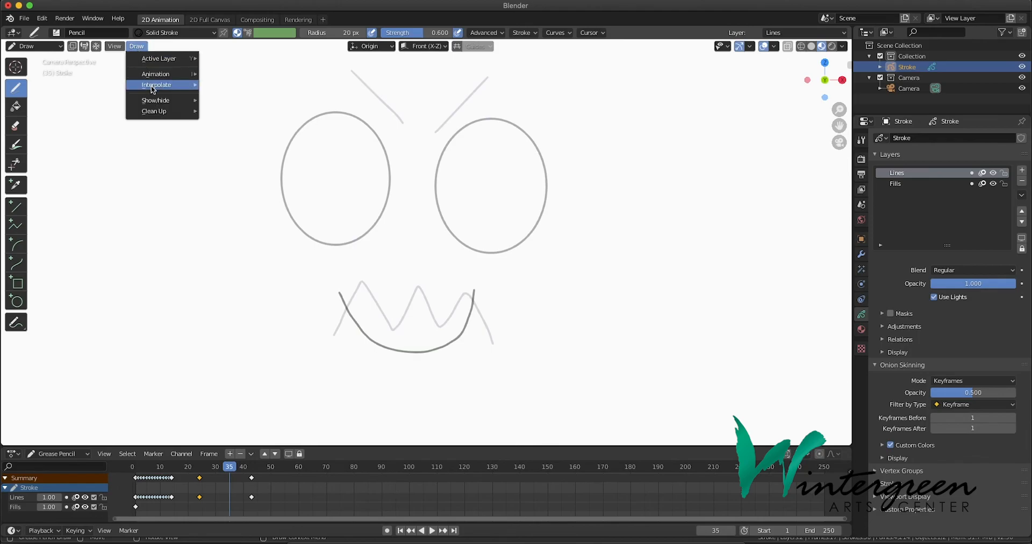
{"action": "mouse_move", "coordinate": [151, 85]}
{"action": "left_click", "coordinate": [213, 94]}
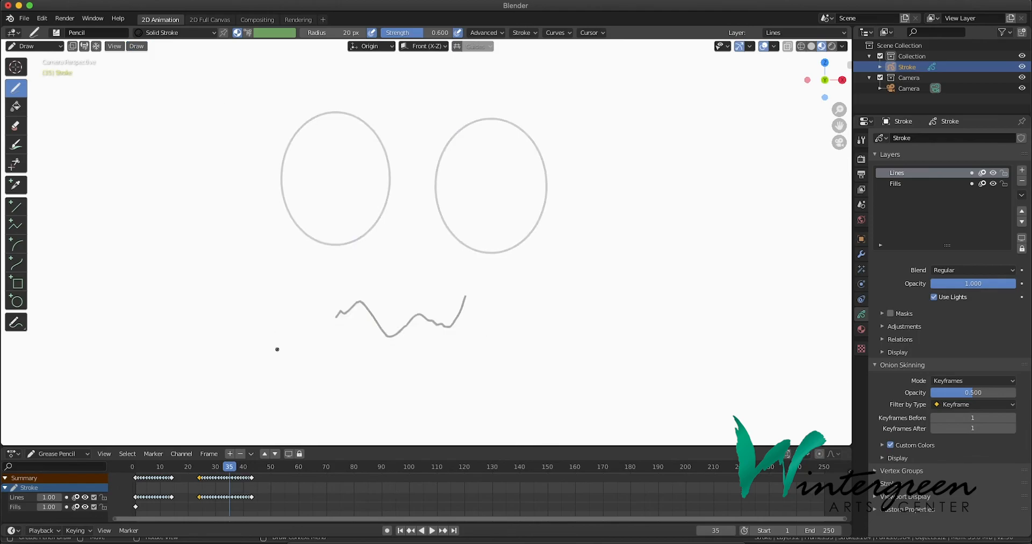
Play the smile-to-angry transition from frame 24, and replay the whole animation from frame 1 to review all the expression changes.
{"action": "left_click_drag", "start_coordinate": [226, 470], "coordinate": [199, 472]}
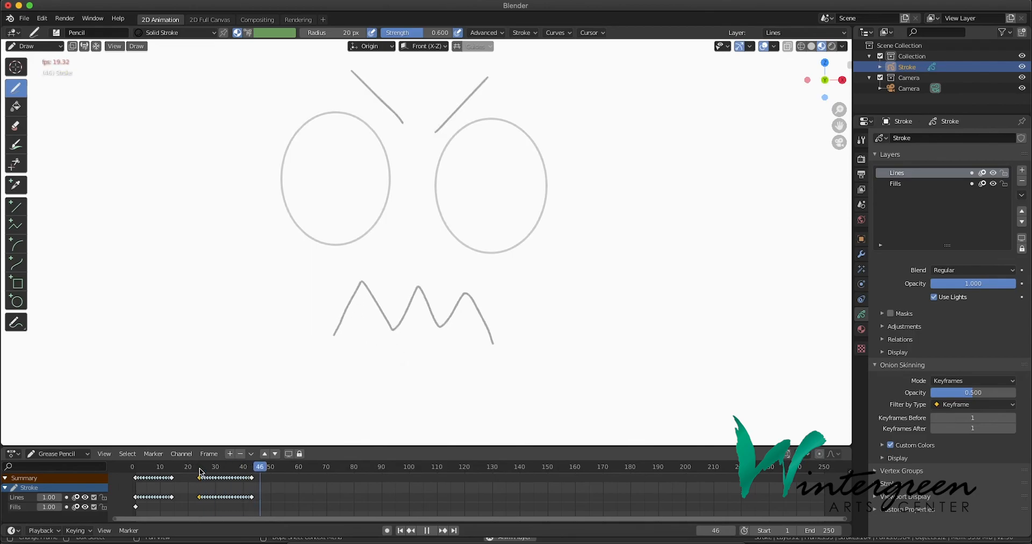
{"action": "key", "text": "space"}
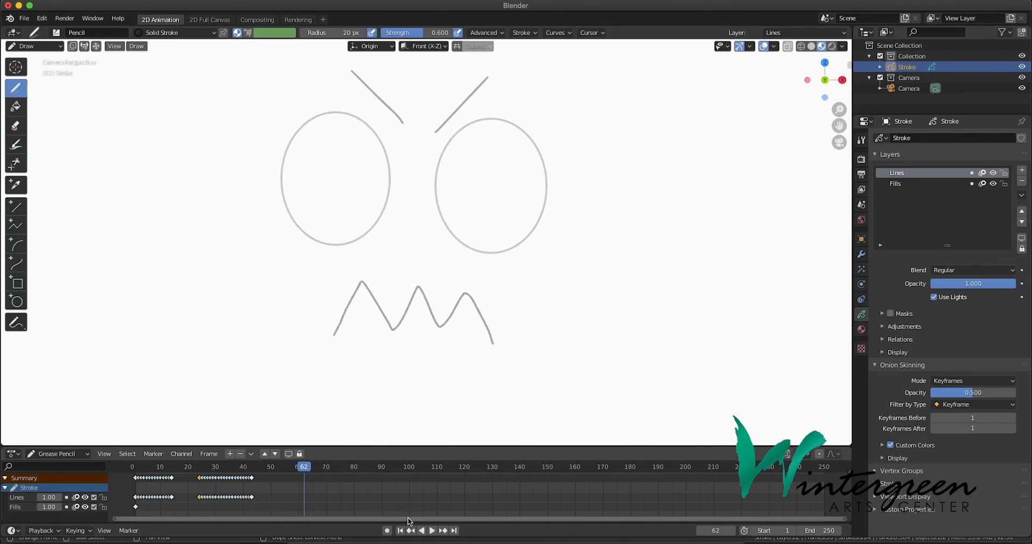
{"action": "left_click", "coordinate": [400, 530]}
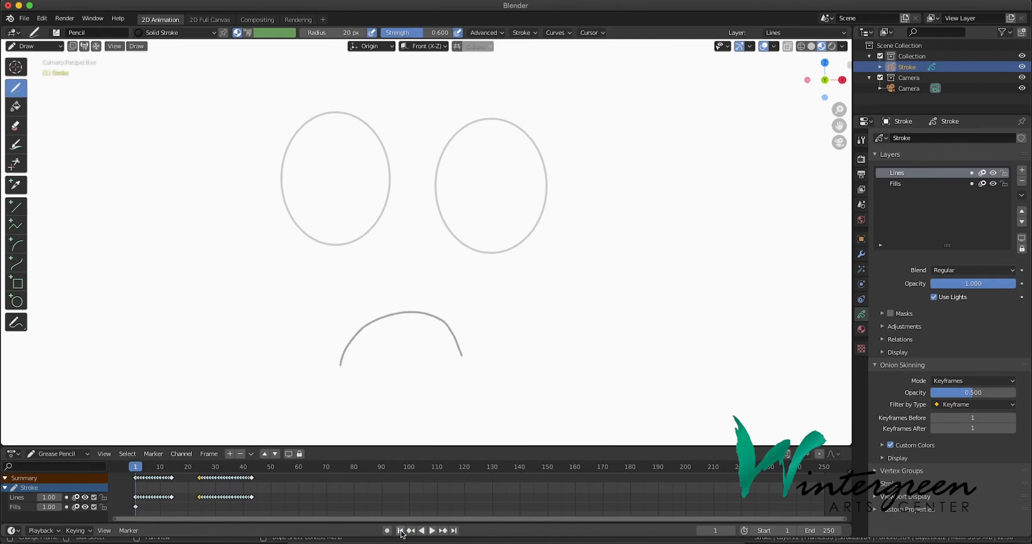
{"action": "left_click", "coordinate": [433, 531]}
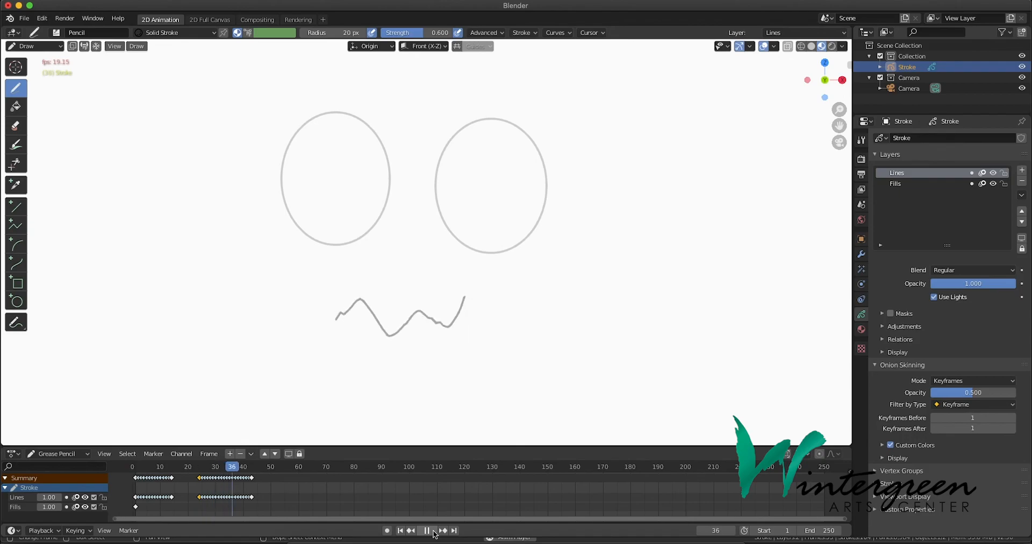
{"action": "left_click", "coordinate": [433, 531]}
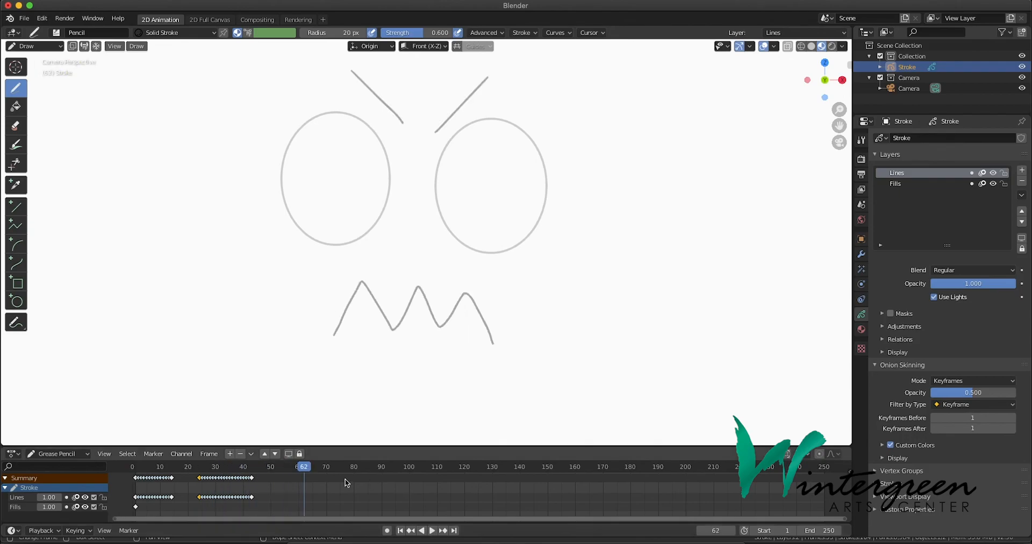
{"action": "left_click_drag", "start_coordinate": [306, 470], "coordinate": [136, 476]}
{"action": "key", "text": "space"}
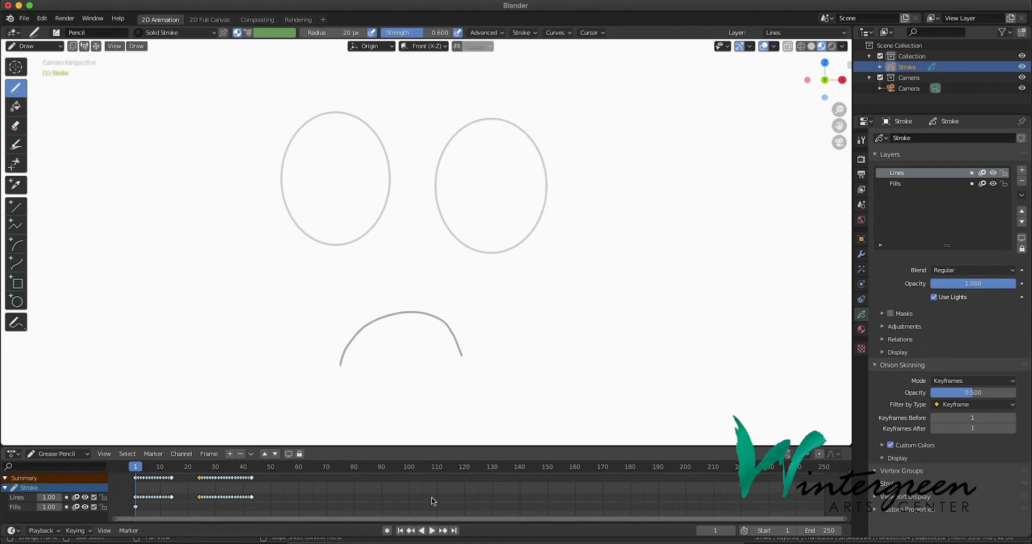
{"action": "left_click", "coordinate": [433, 531]}
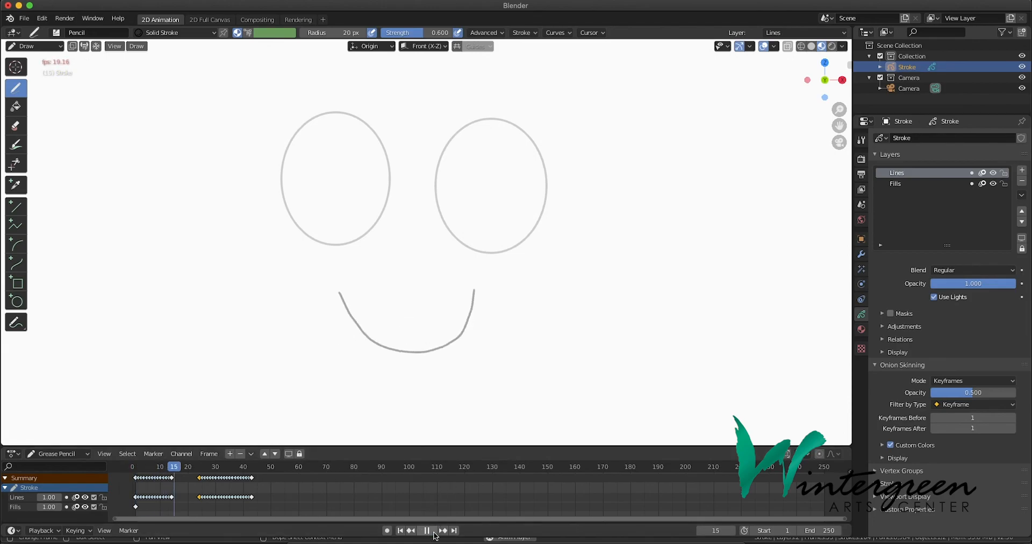